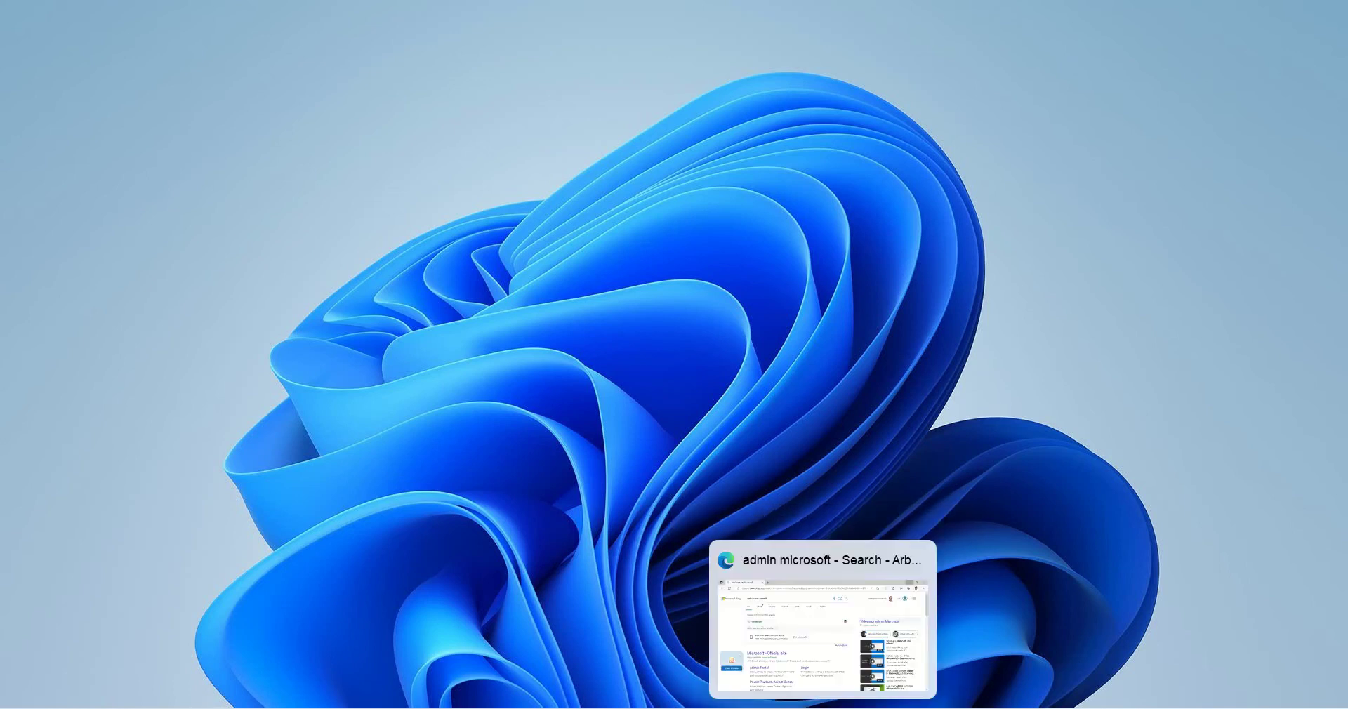
Switch to the Microsoft 365 admin center in the browser and open the Exchange admin center from its full list of admin centers.
click(823, 618)
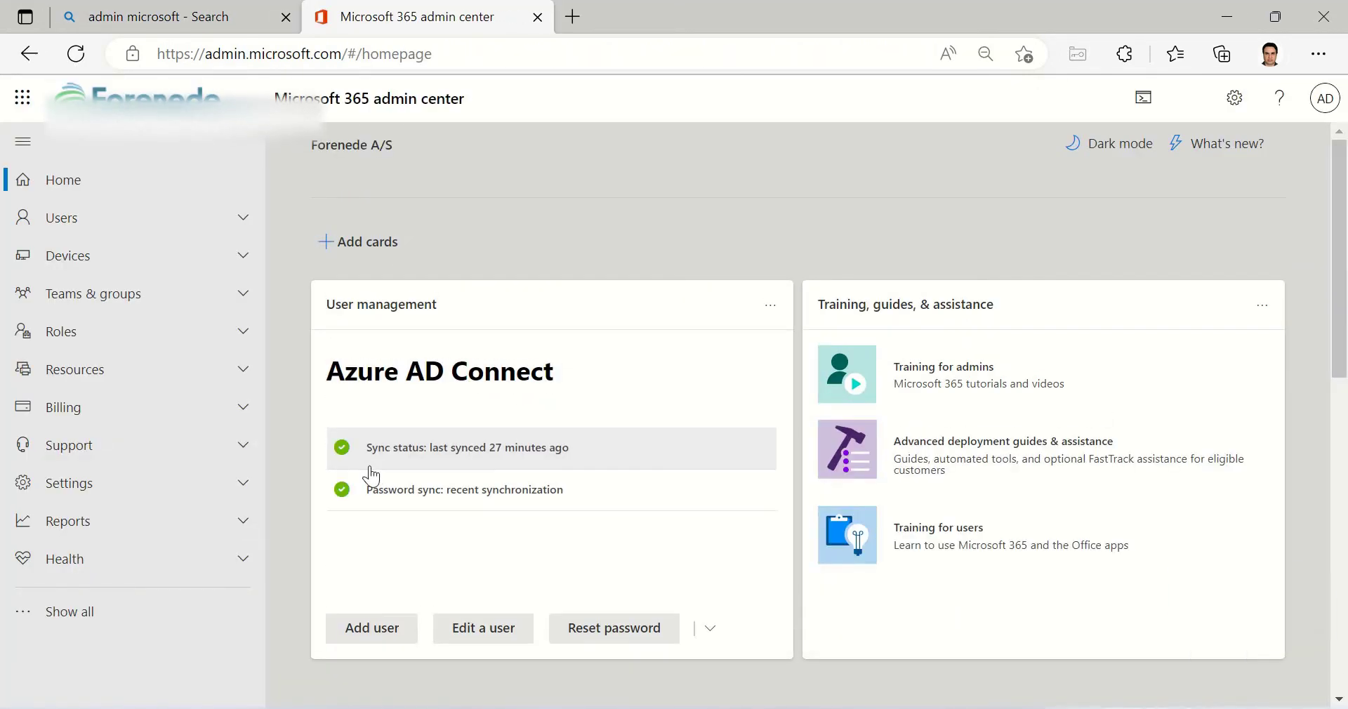
click(33, 614)
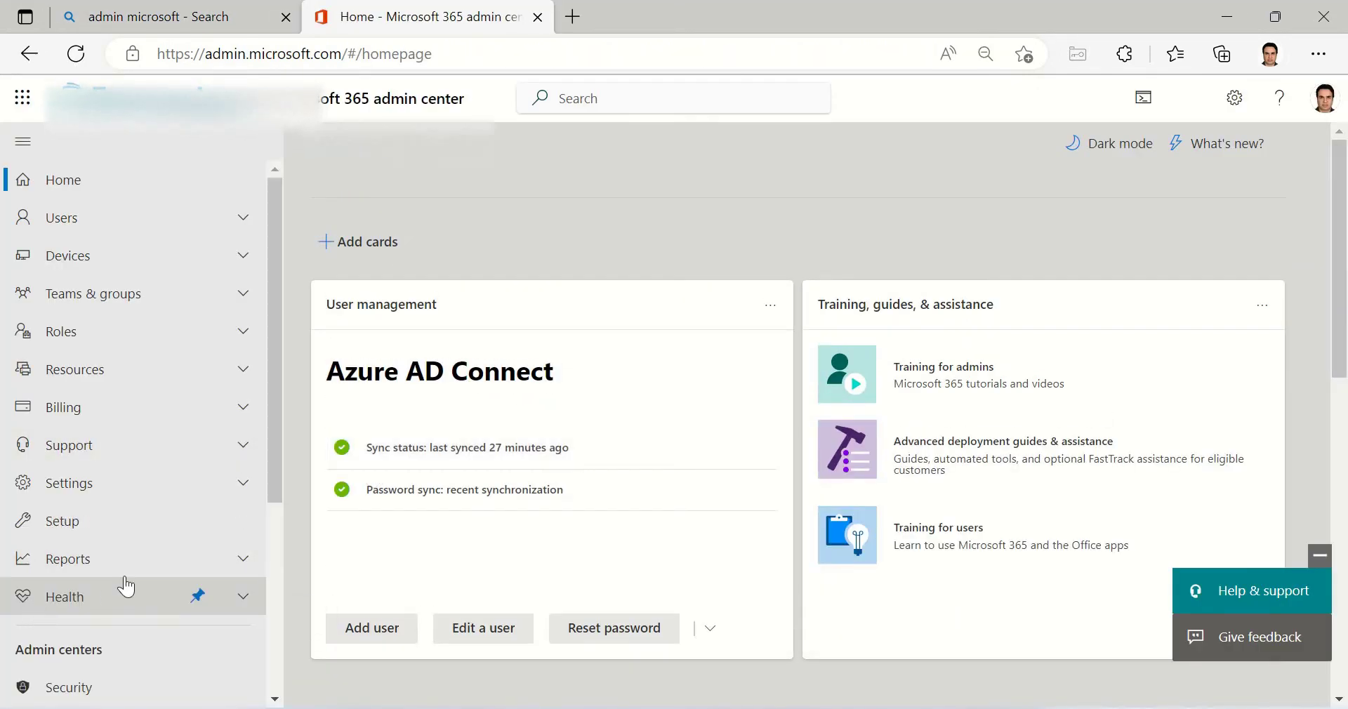
scroll(130, 586, down, 3)
scroll(70, 391, down, 2)
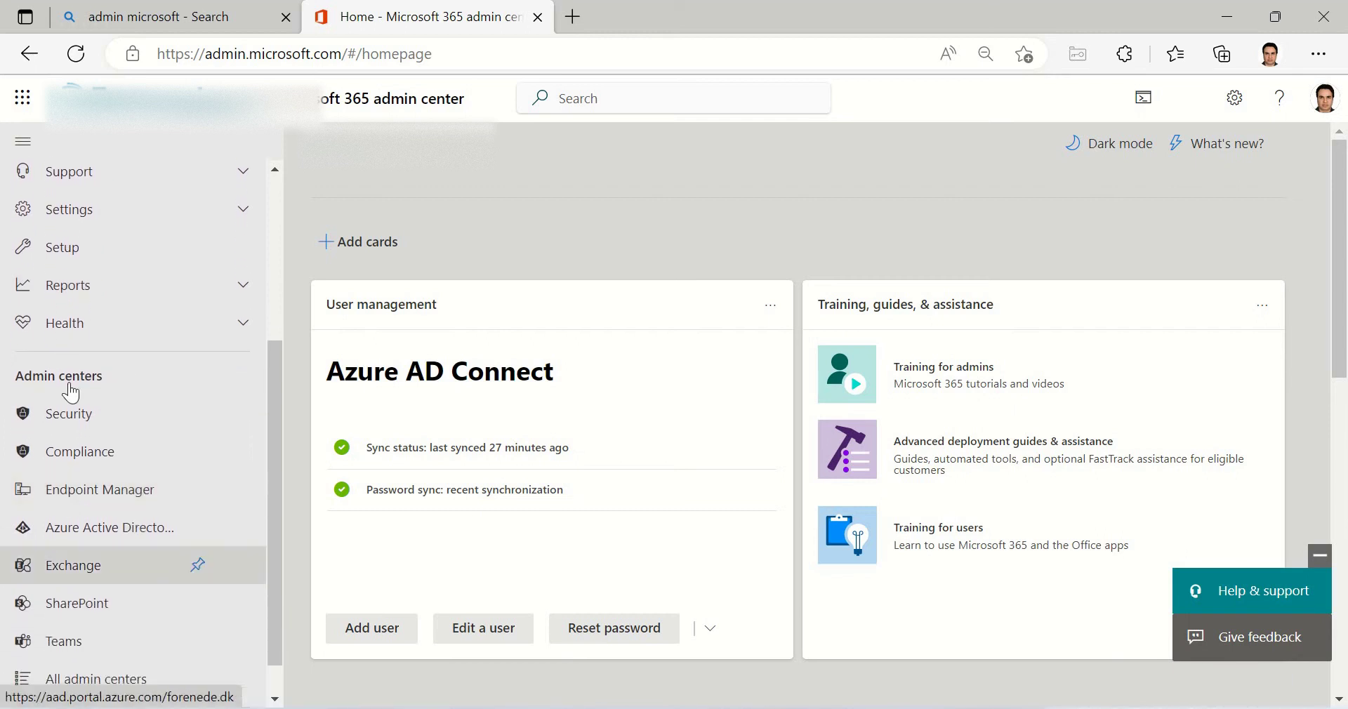
scroll(165, 299, down, 1)
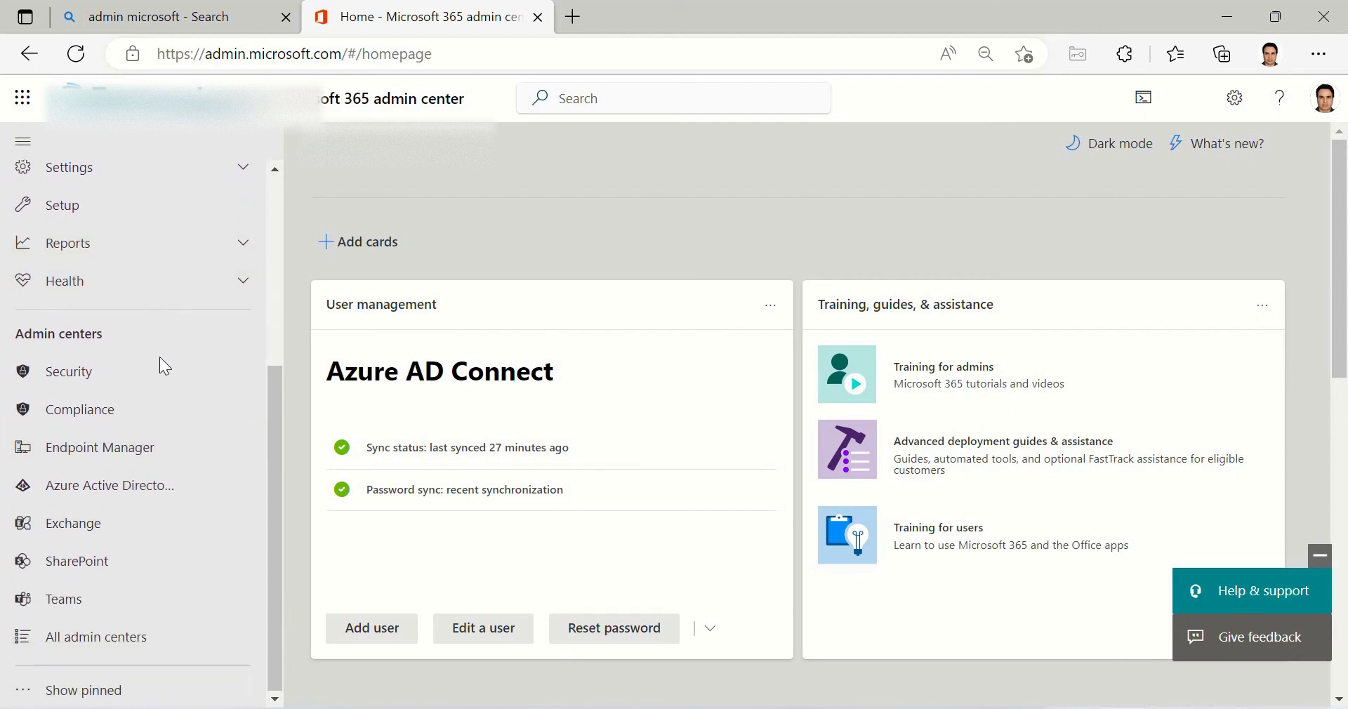
click(67, 527)
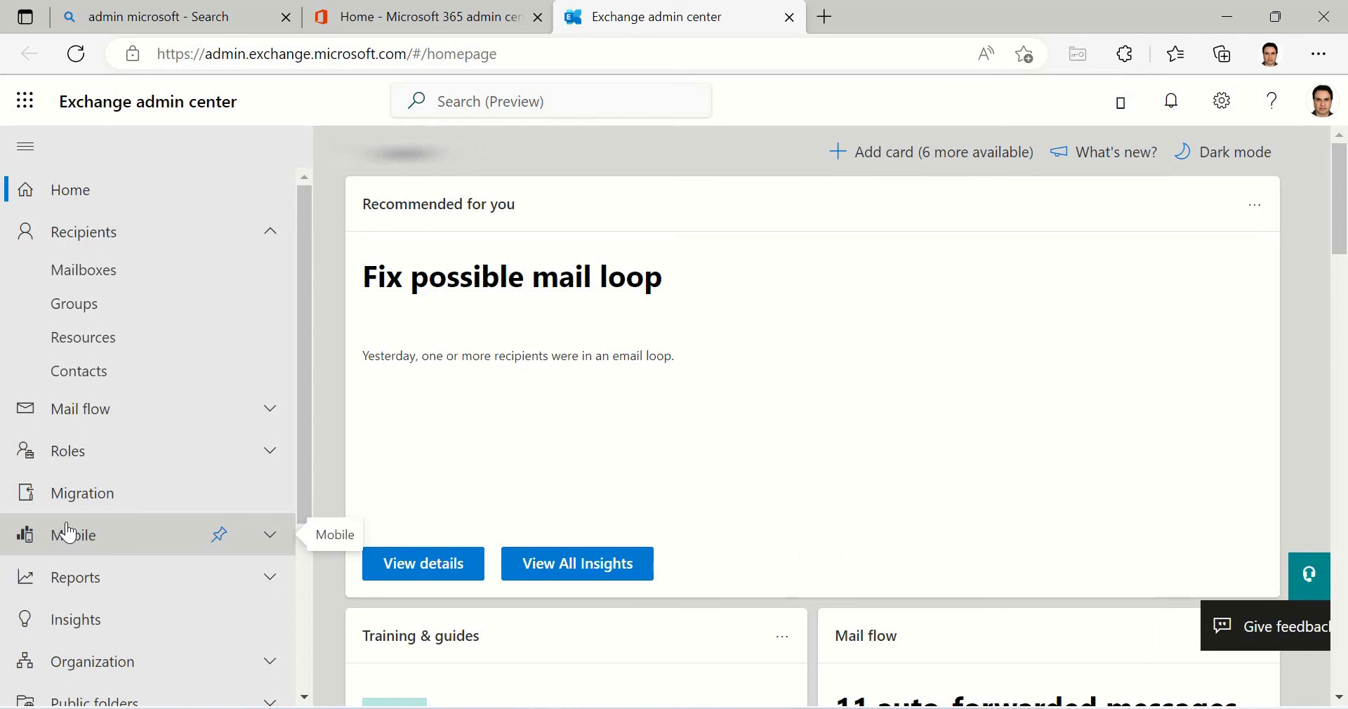
Open the recipient mailboxes list and search it for "test fcab".
click(107, 275)
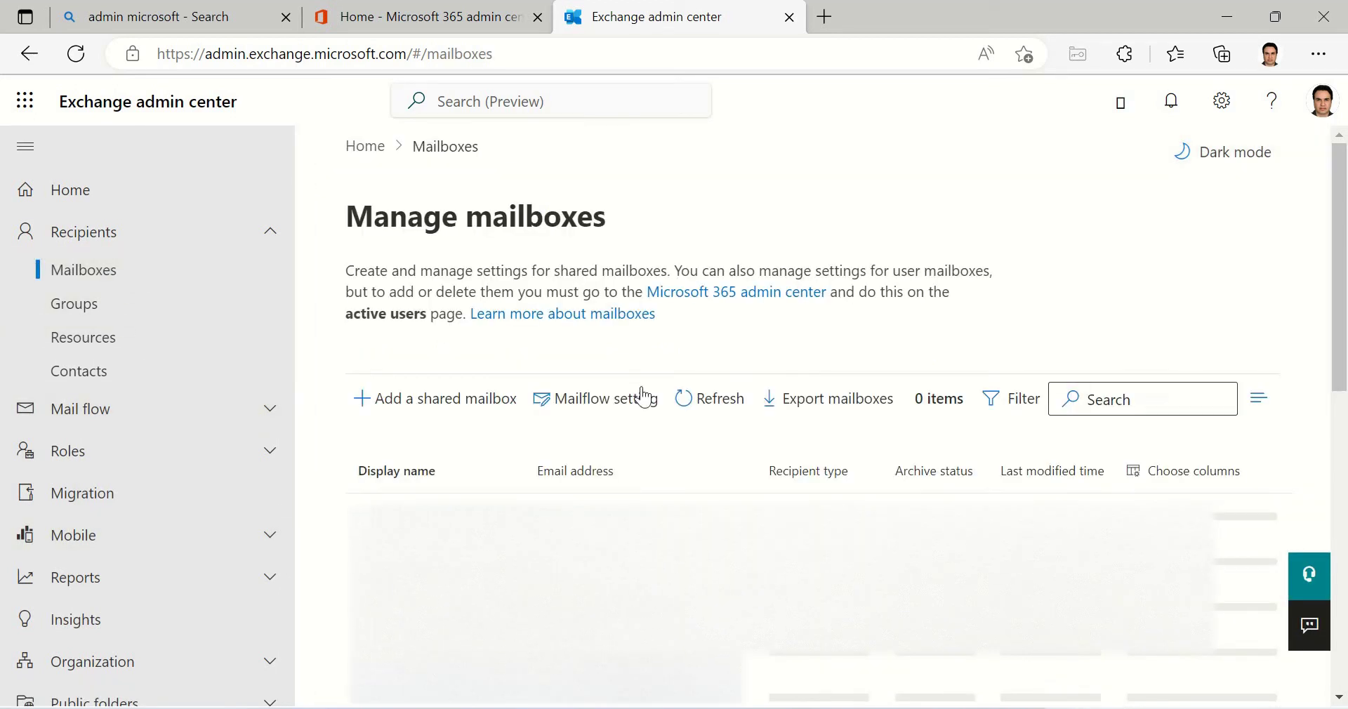
click(1138, 401)
text(te)
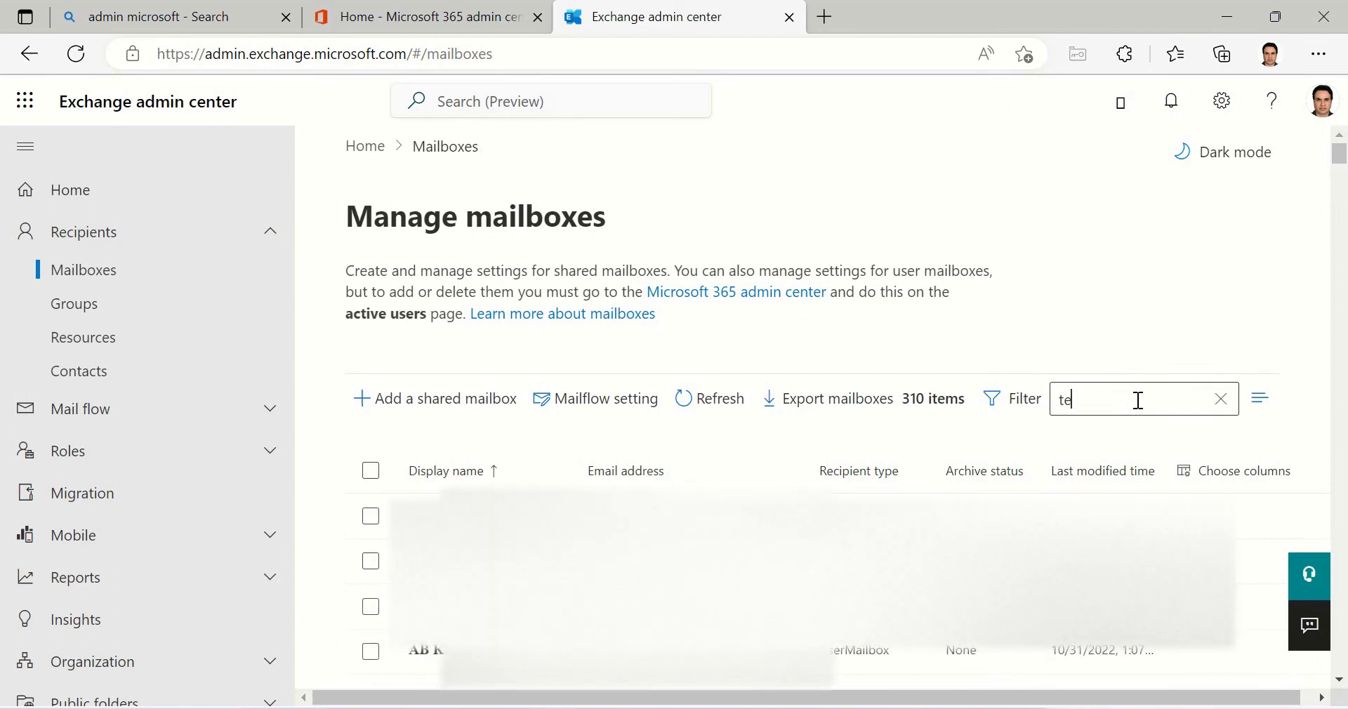
text(st fcab)
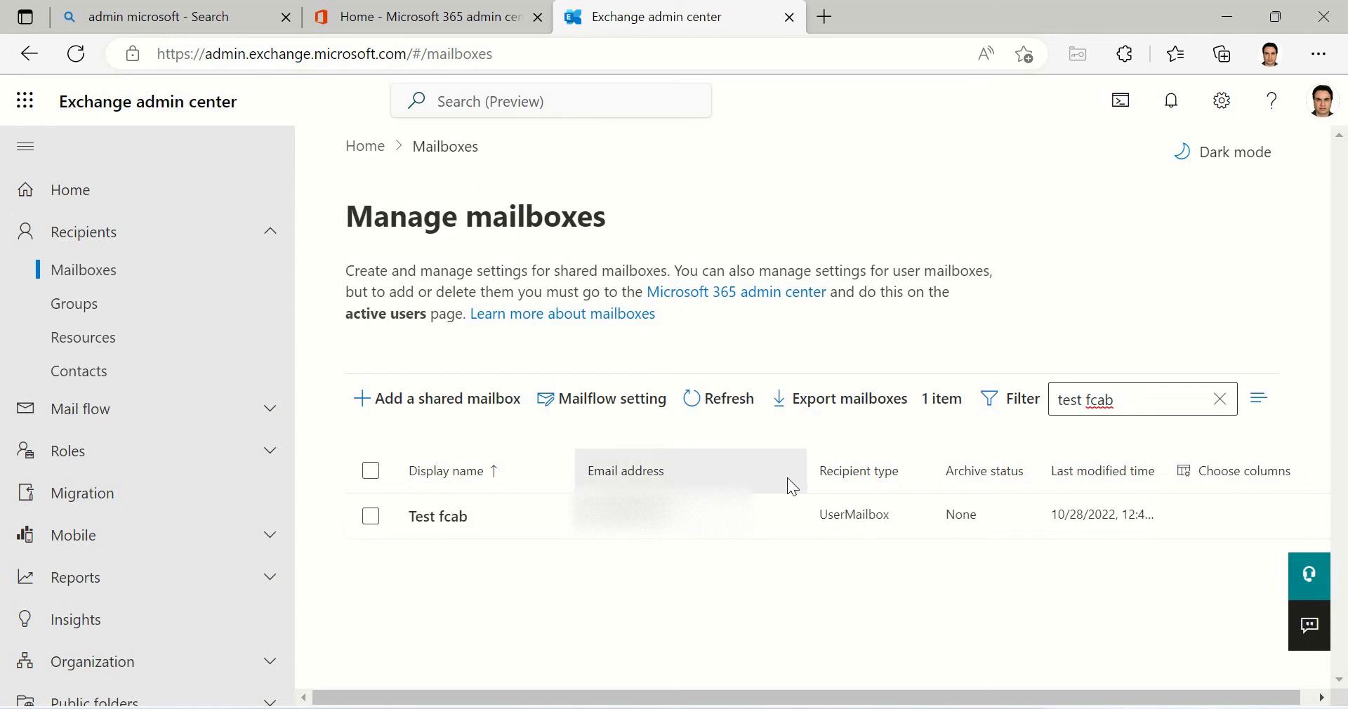
click(371, 517)
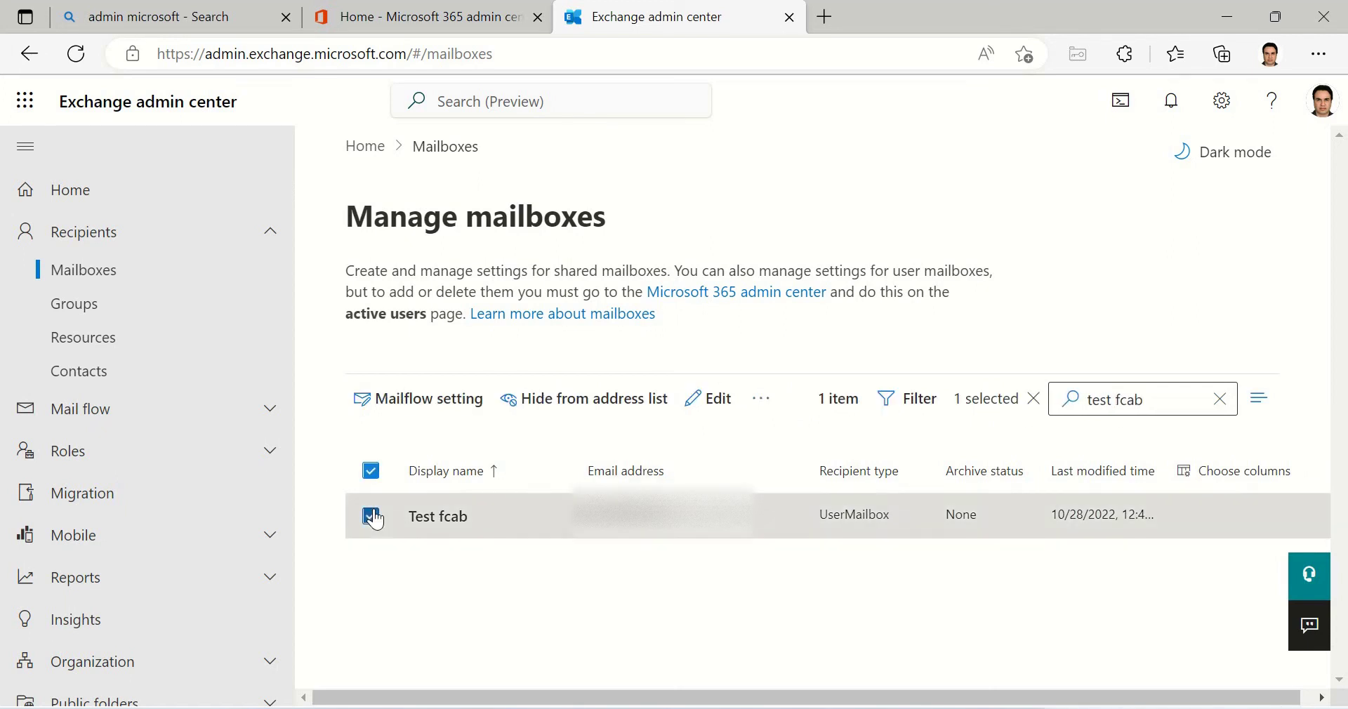
click(771, 407)
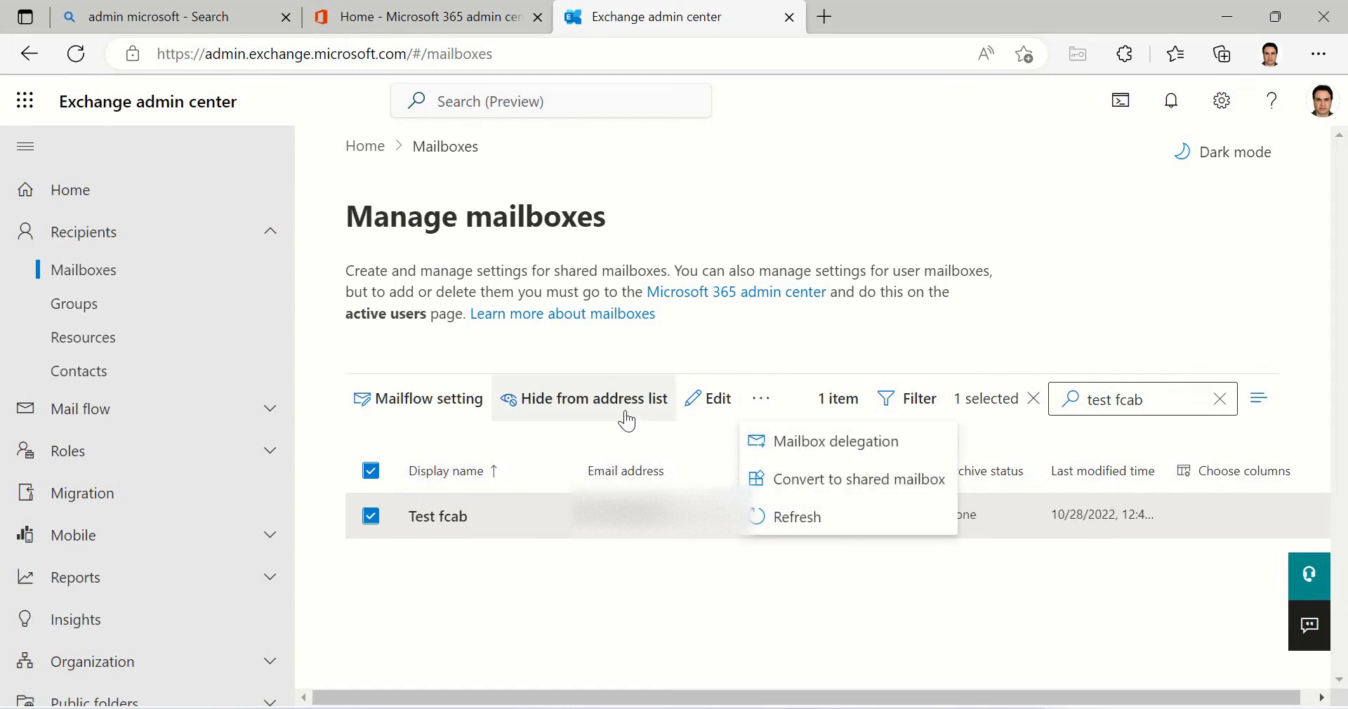
click(385, 434)
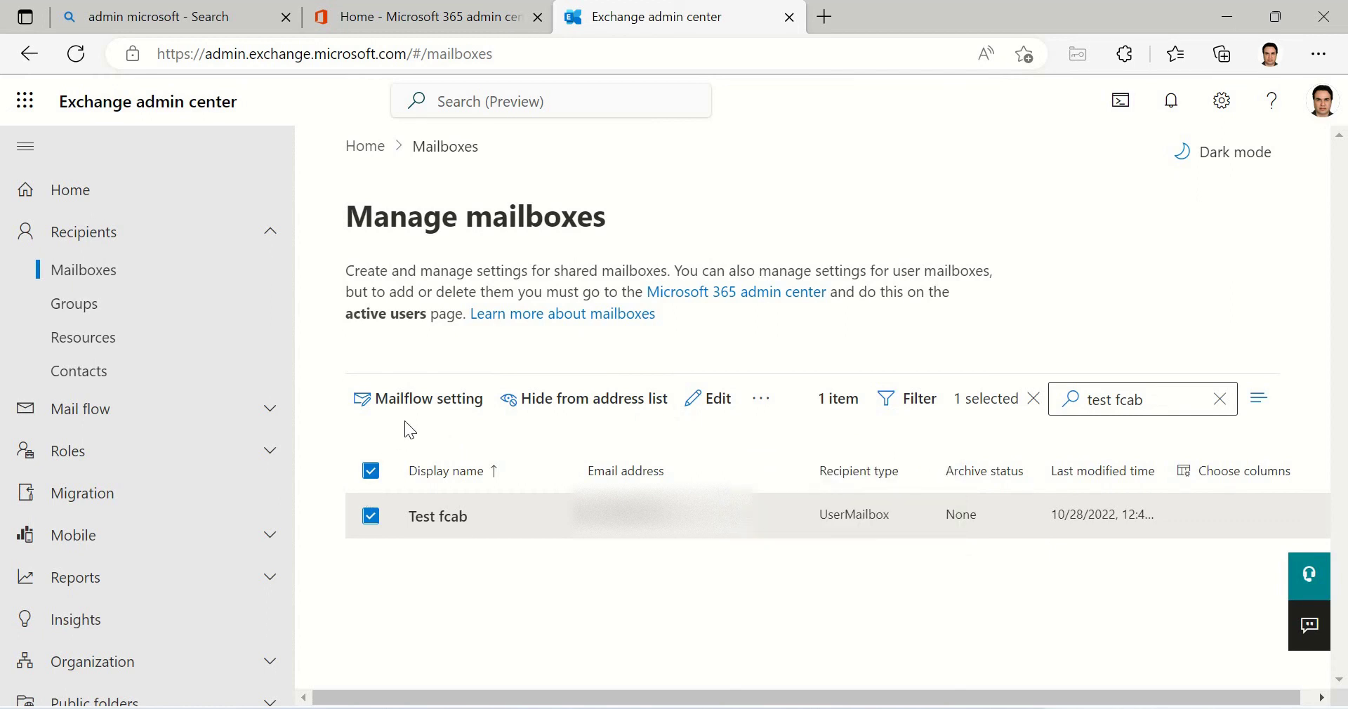
click(373, 534)
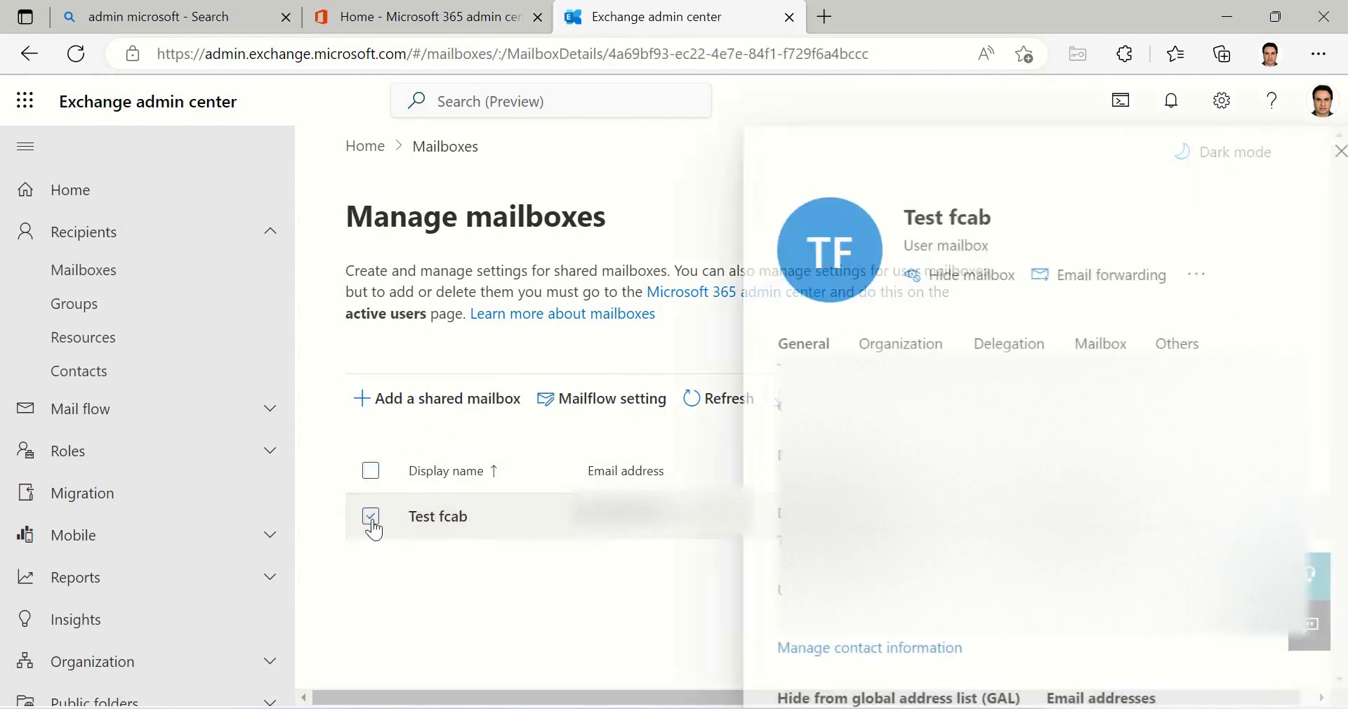
Convert the Test fcab mailbox from regular to shared and rerun the mailbox search.
click(370, 517)
click(727, 409)
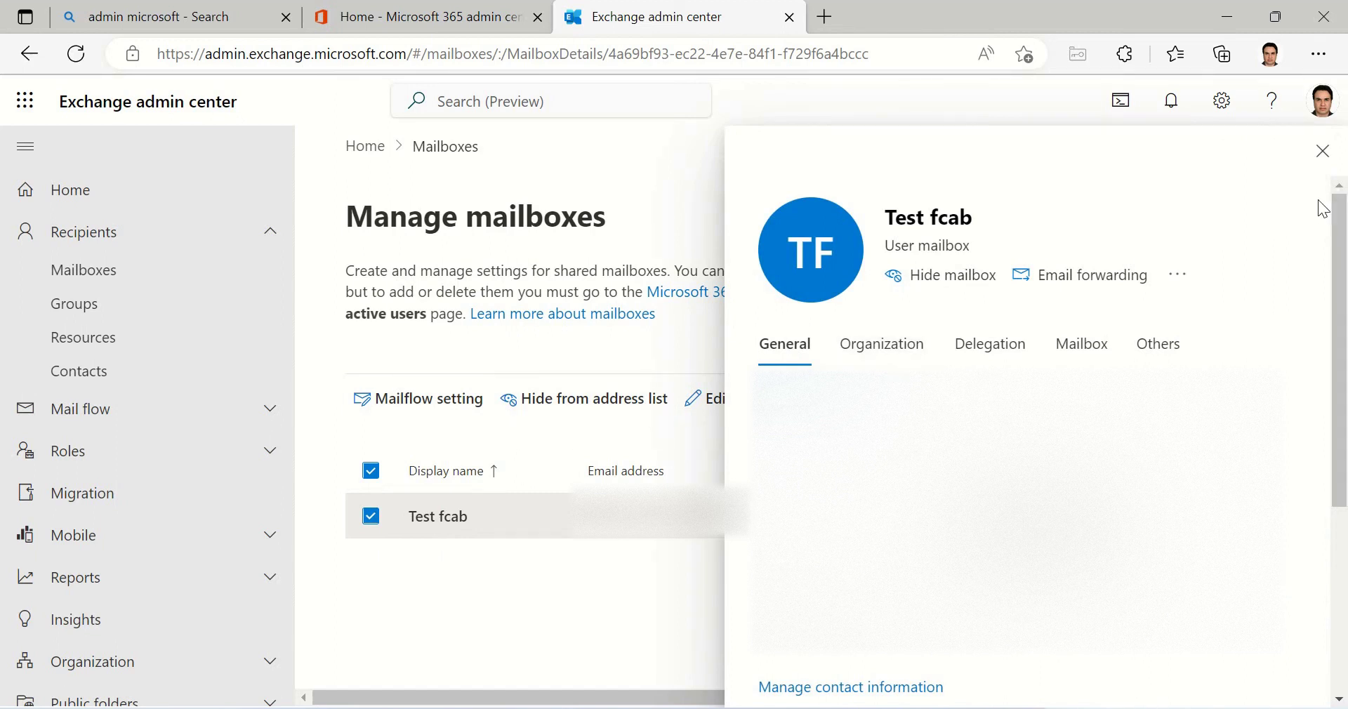
click(1325, 152)
click(767, 405)
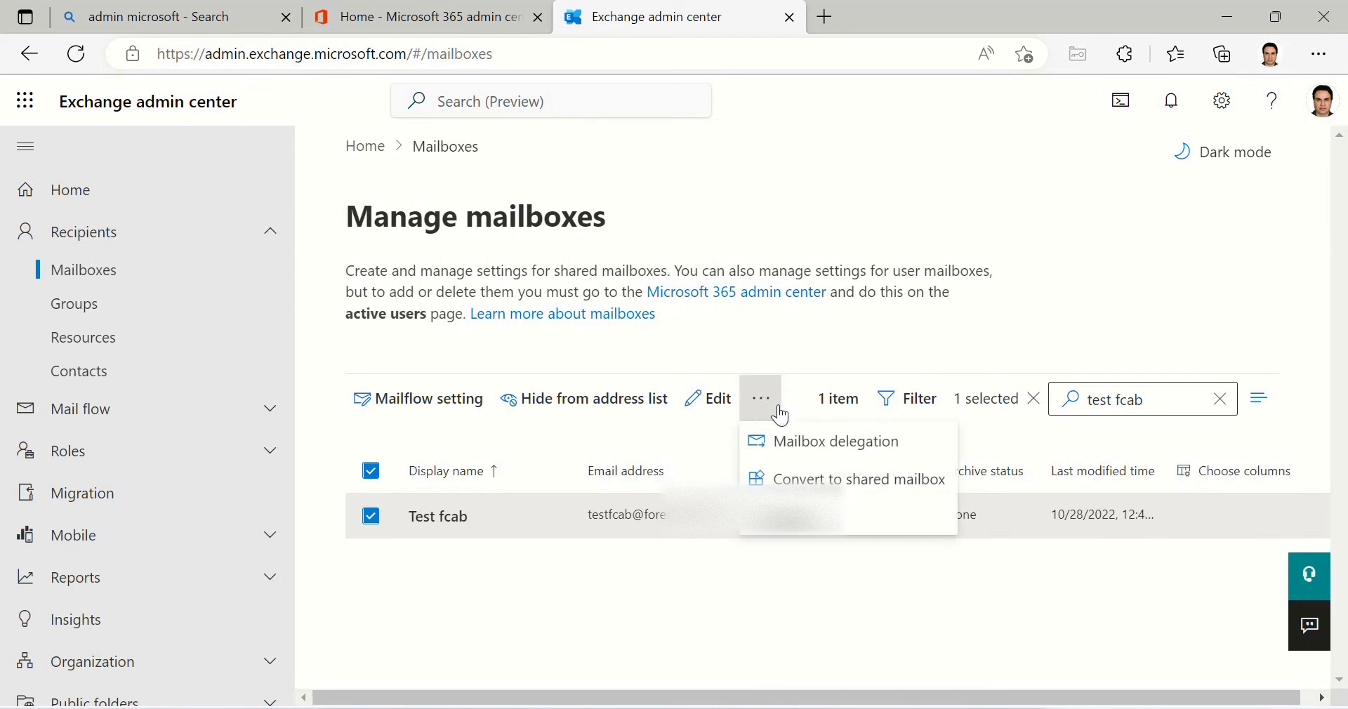
click(776, 479)
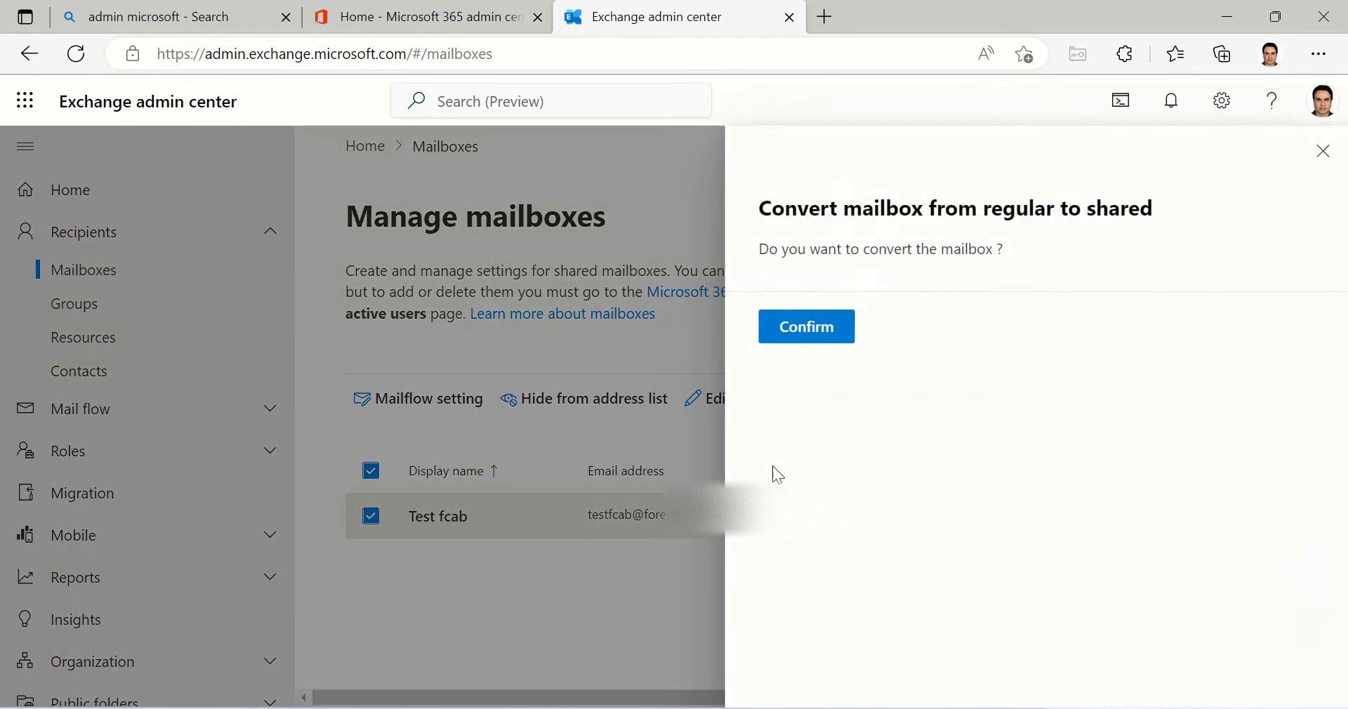
click(824, 334)
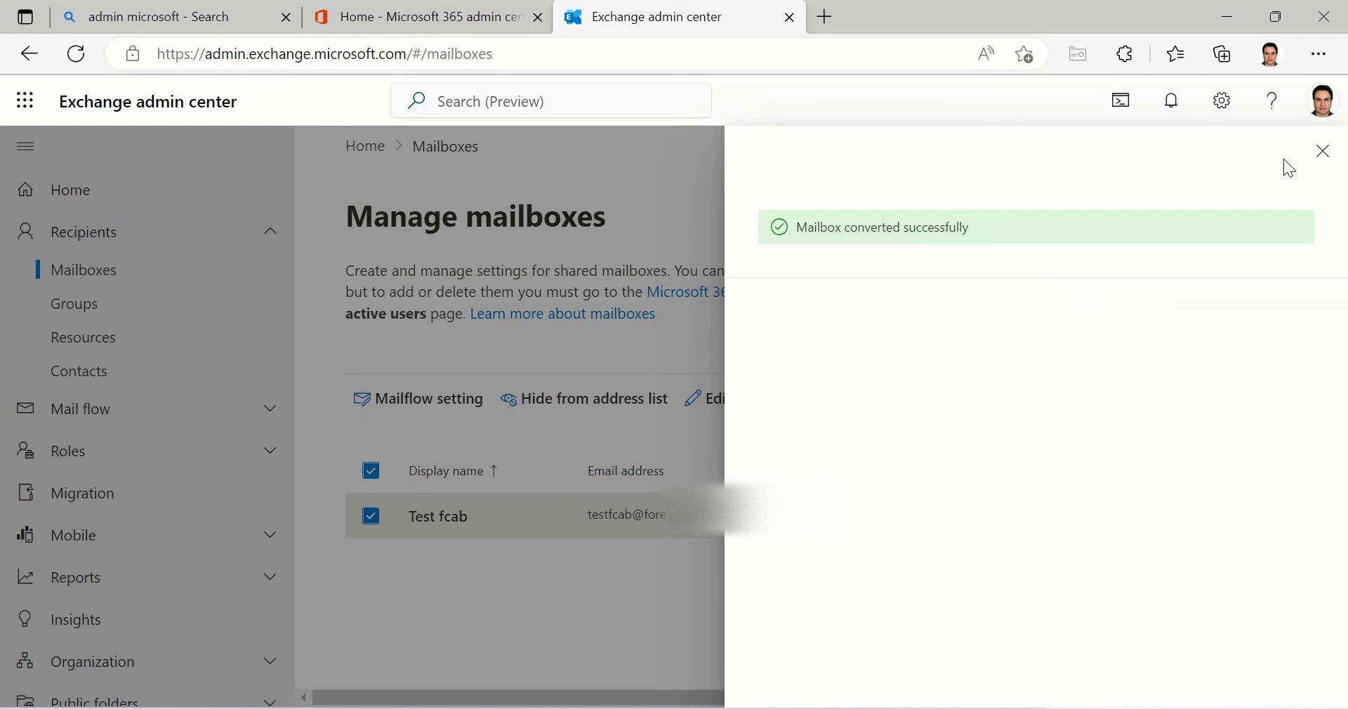
click(1323, 151)
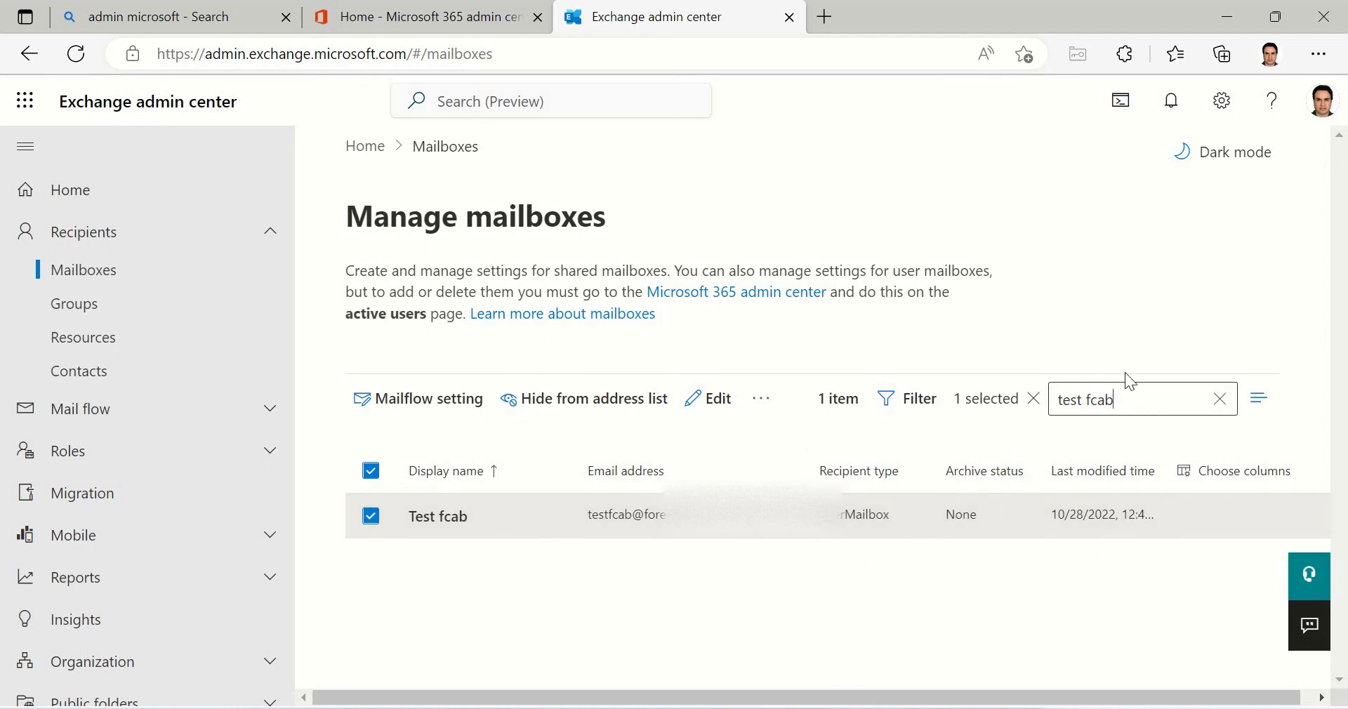
key(Return)
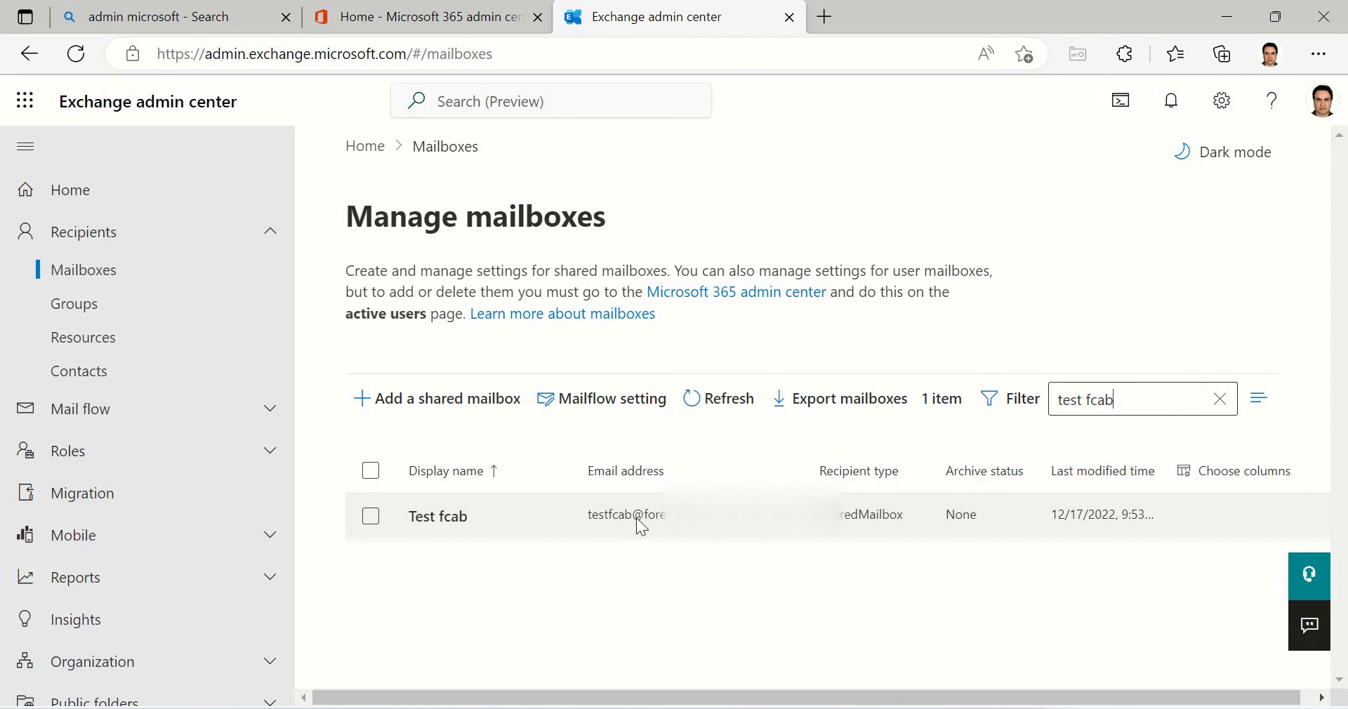
Convert the Test fcab mailbox from shared back to regular.
click(371, 517)
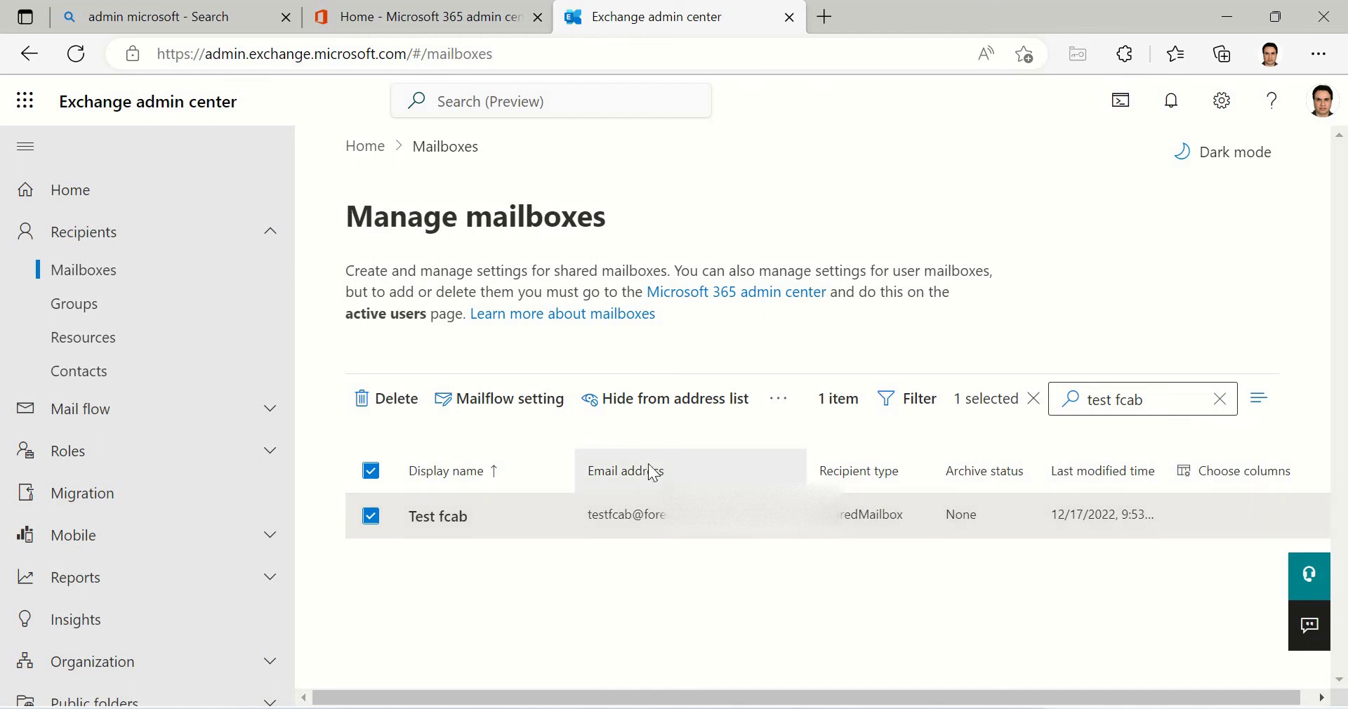
click(780, 415)
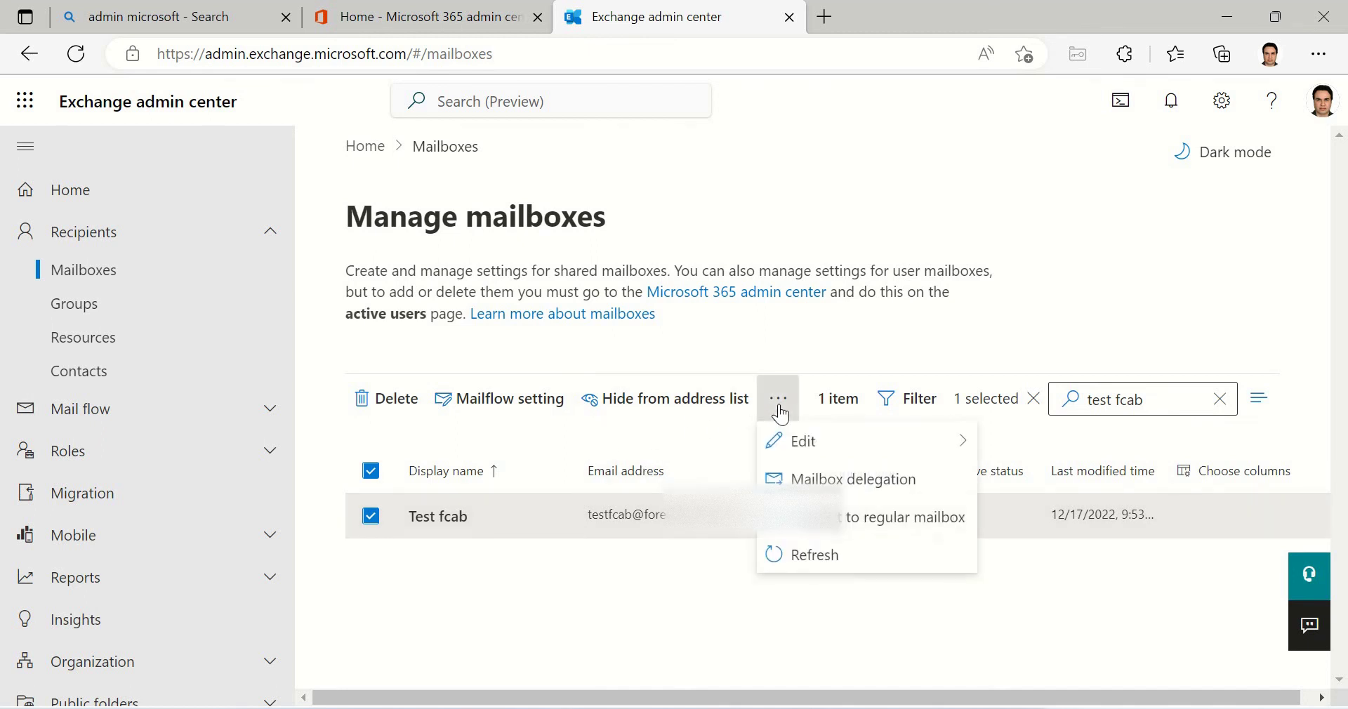
click(838, 525)
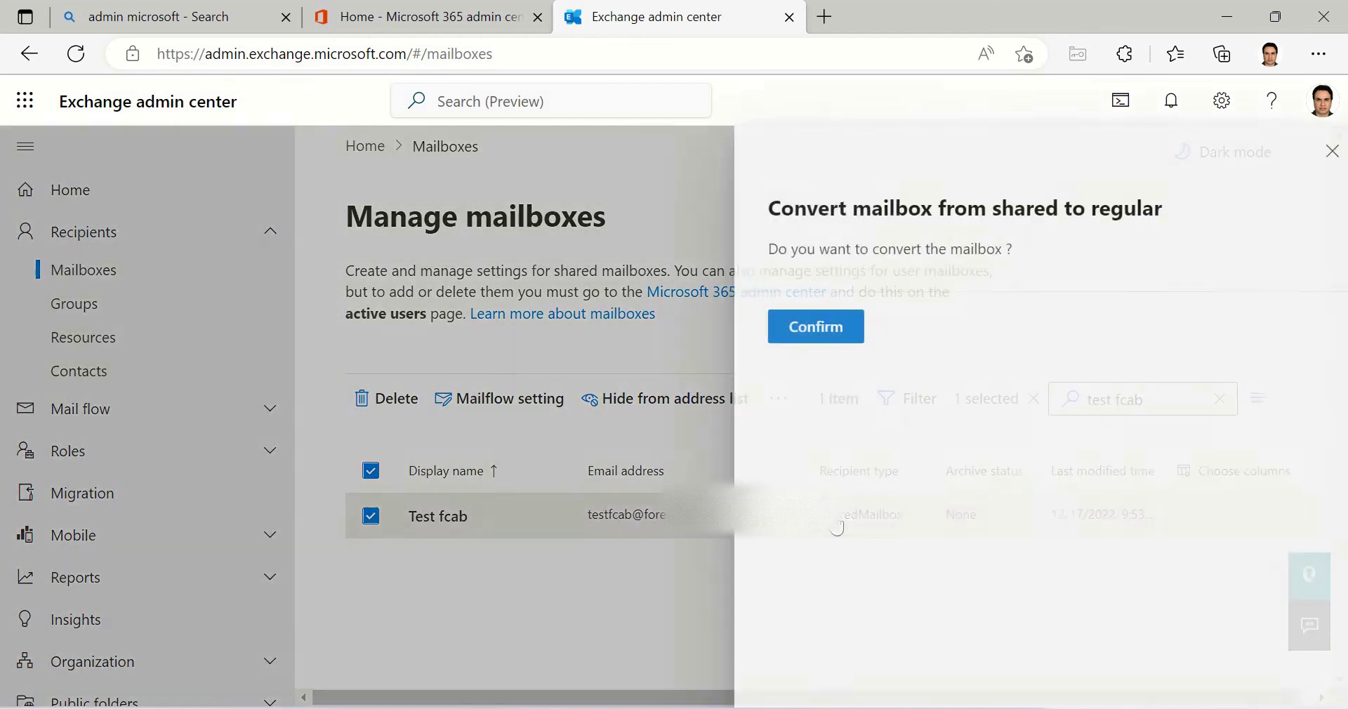
click(825, 330)
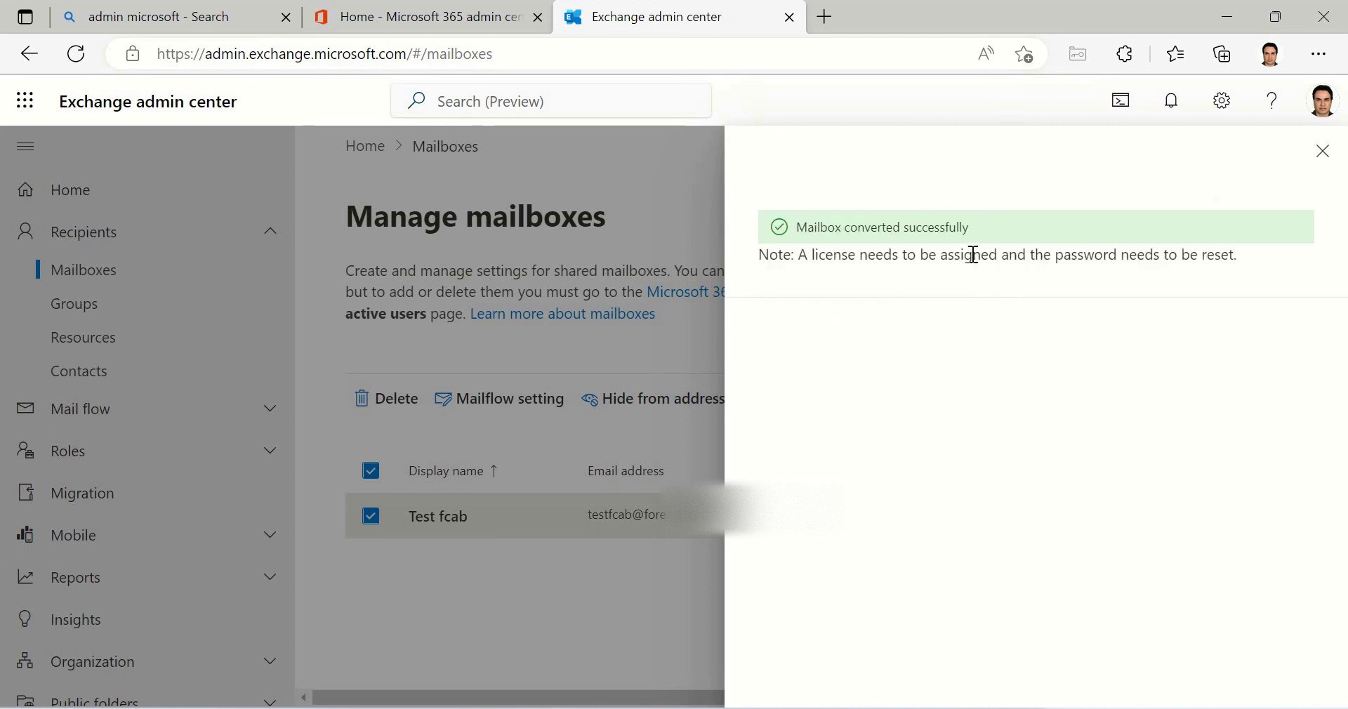
click(1323, 151)
Refresh the mailbox list and rerun the "test fcab" search to check the mailbox's recipient type.
click(1150, 405)
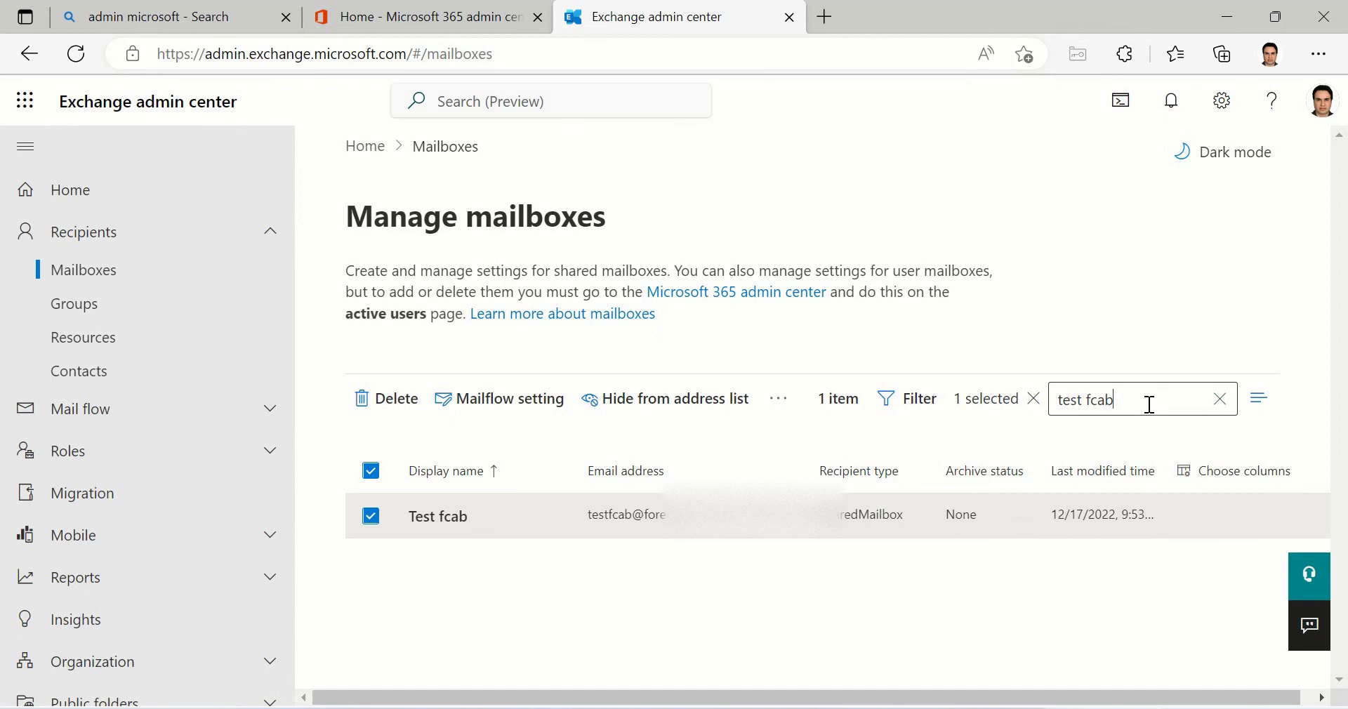
key(Return)
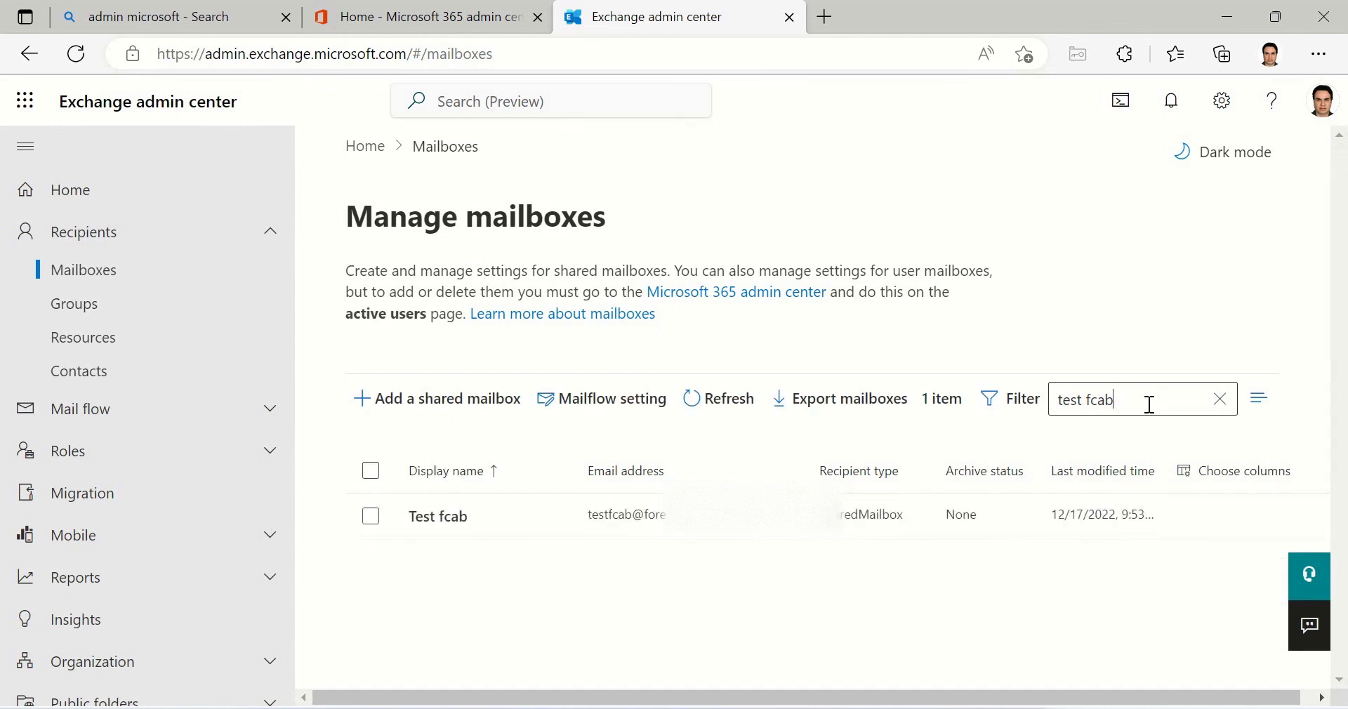
key(Return)
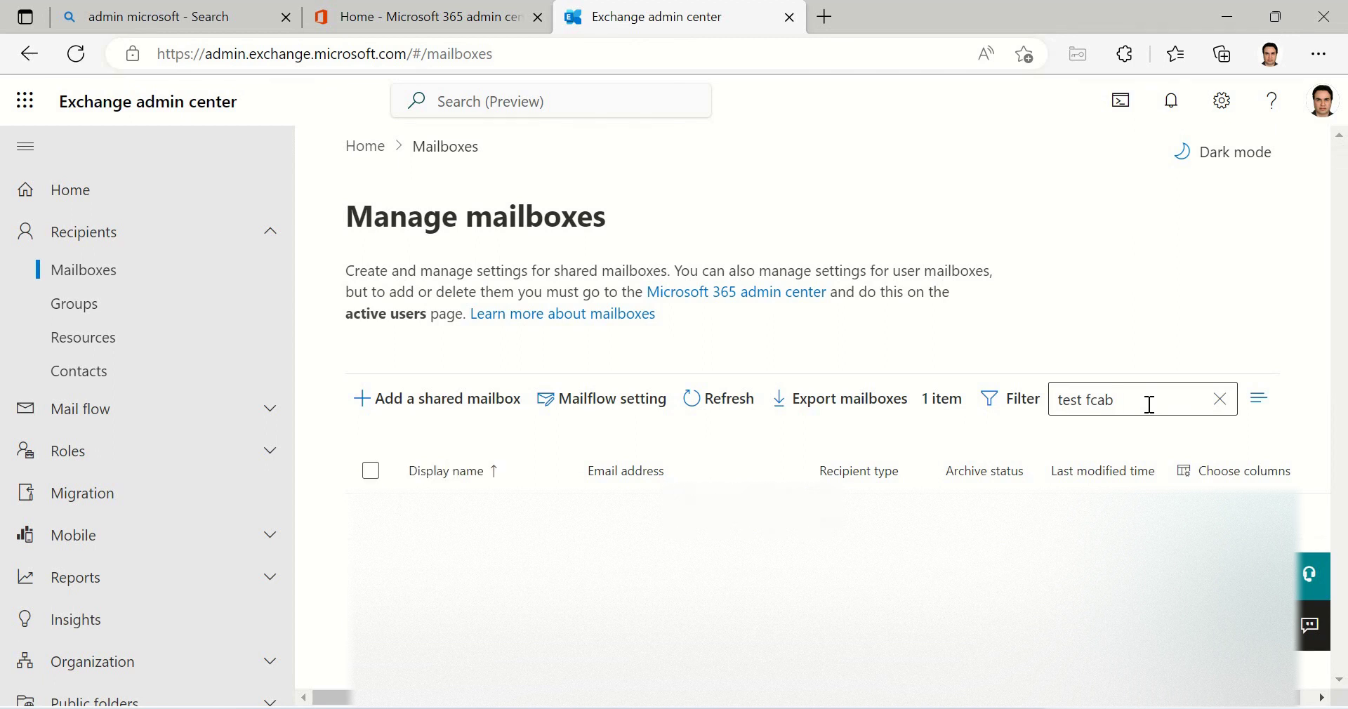
click(726, 397)
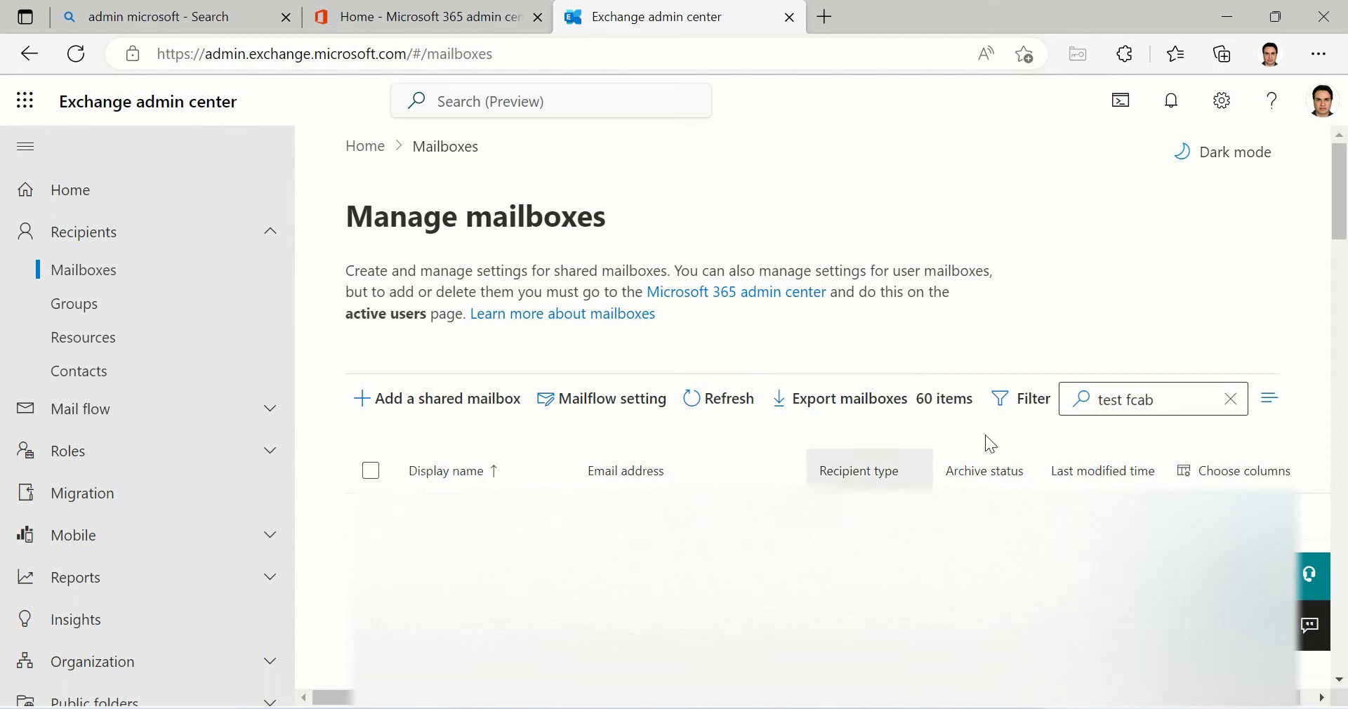
click(1174, 394)
key(Return)
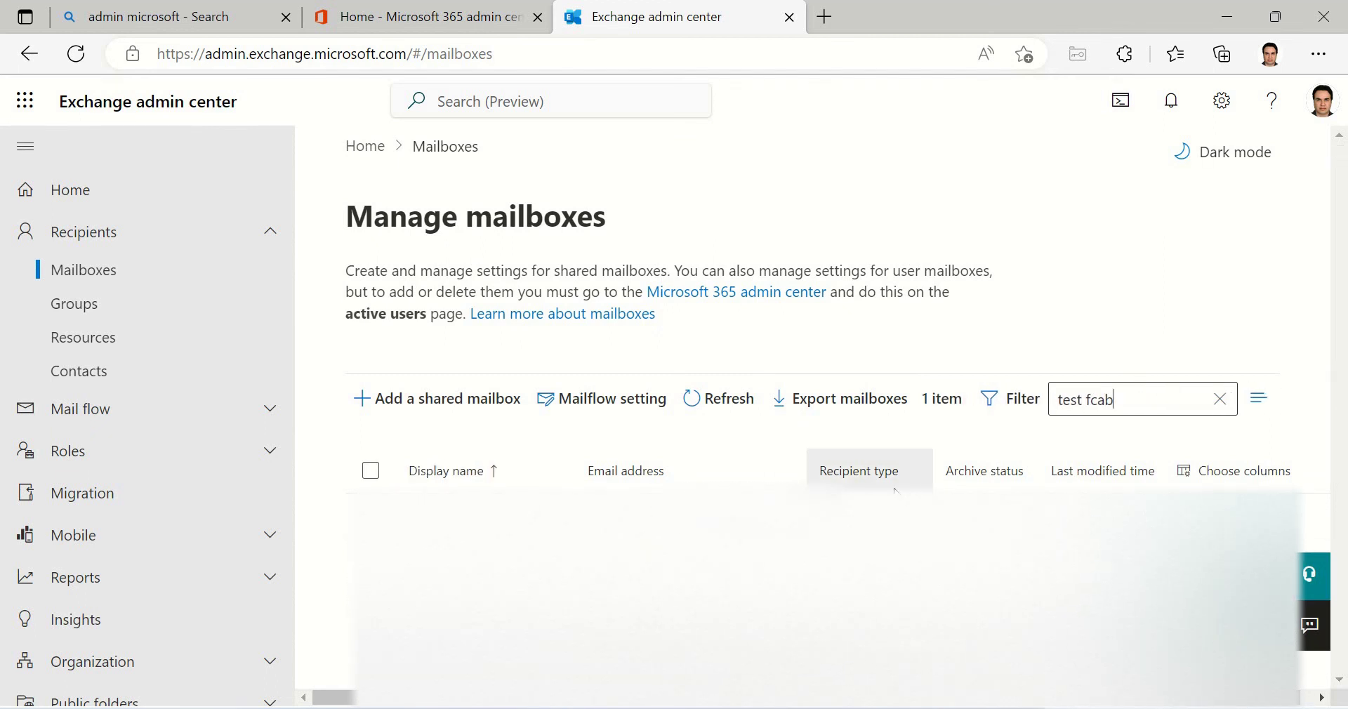